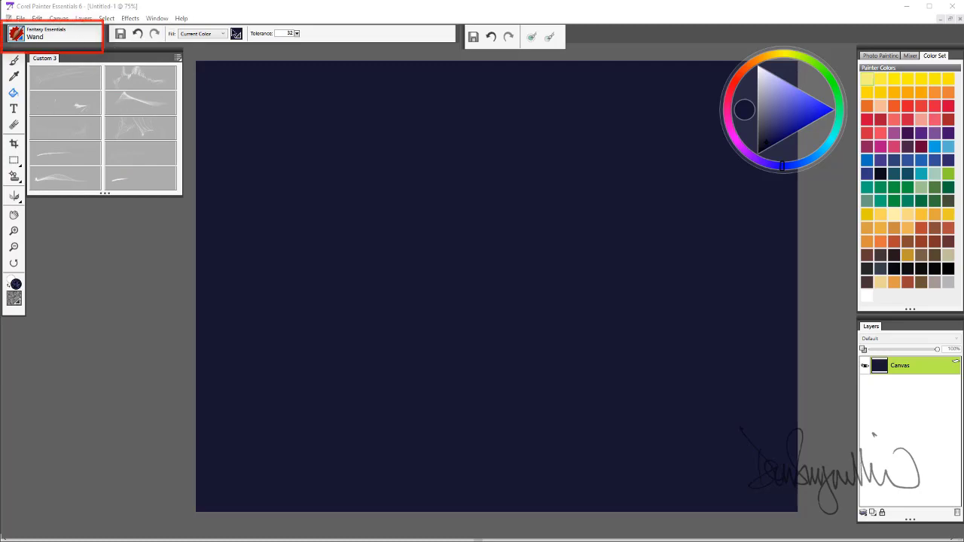
# - Load the Blaze brush from the Custom 3 palette and set the colour to orange
pyautogui.click(17, 34)
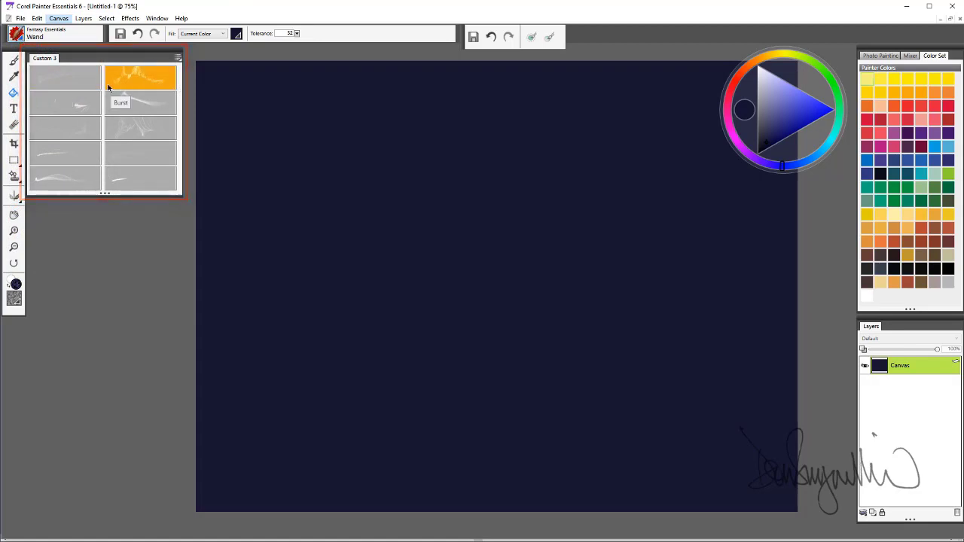
pyautogui.click(64, 81)
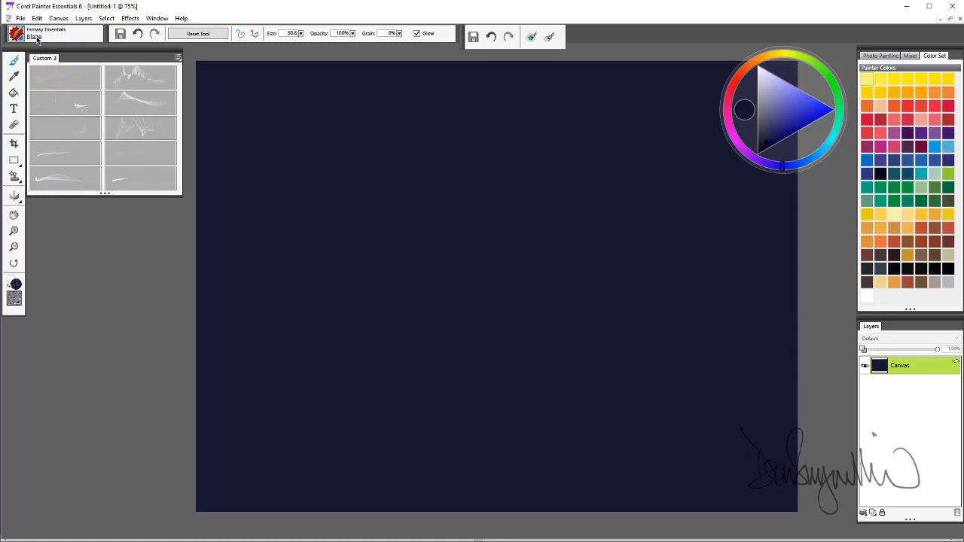
pyautogui.click(132, 86)
pyautogui.click(72, 79)
pyautogui.click(762, 59)
pyautogui.moveTo(791, 129); pyautogui.dragTo(799, 128)
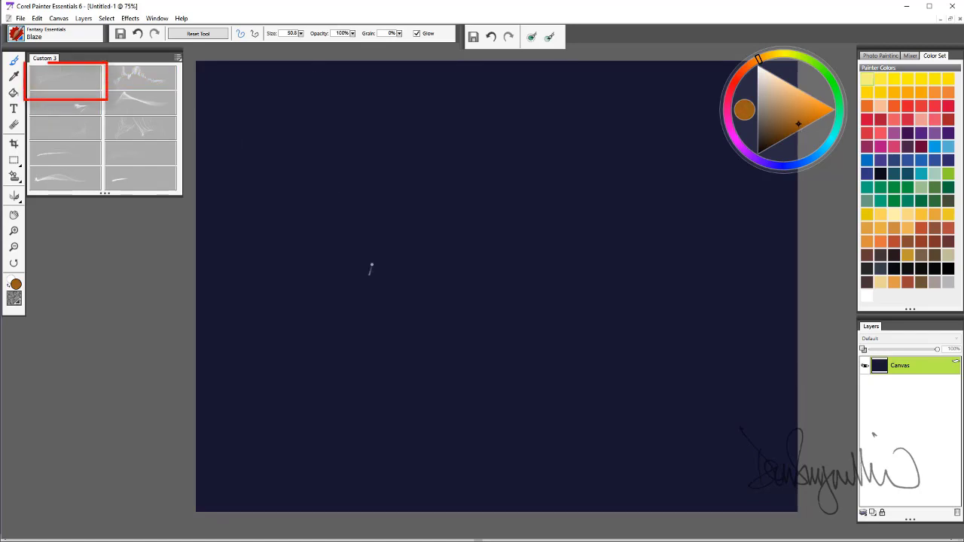
pyautogui.moveTo(275, 340)
pyautogui.mouseDown()
pyautogui.moveTo(368, 257)
pyautogui.moveTo(387, 414)
pyautogui.moveTo(565, 284)
pyautogui.moveTo(738, 314)
pyautogui.moveTo(660, 283)
pyautogui.moveTo(458, 400)
pyautogui.moveTo(465, 178)
pyautogui.moveTo(243, 218)
pyautogui.moveTo(358, 229)
pyautogui.moveTo(635, 215)
pyautogui.moveTo(390, 291)
pyautogui.moveTo(403, 318)
pyautogui.moveTo(633, 339)
pyautogui.moveTo(538, 420)
pyautogui.moveTo(312, 413)
pyautogui.moveTo(635, 430)
pyautogui.moveTo(515, 260)
pyautogui.moveTo(301, 271)
pyautogui.moveTo(610, 246)
pyautogui.mouseUp()
pyautogui.moveTo(637, 159)
pyautogui.mouseDown()
pyautogui.moveTo(334, 108)
pyautogui.moveTo(426, 369)
pyautogui.moveTo(545, 326)
pyautogui.mouseUp()
# - Clear the Blaze stroke, test the Burst brush with gold and red strokes, then undo
pyautogui.hotkey('ctrl', 'z')
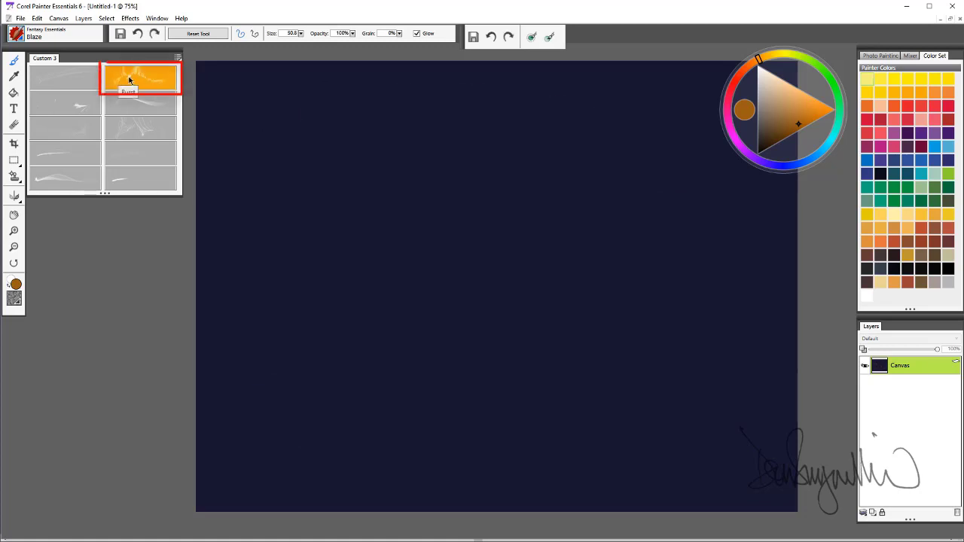
pyautogui.click(131, 76)
pyautogui.moveTo(392, 297)
pyautogui.mouseDown()
pyautogui.moveTo(387, 280)
pyautogui.moveTo(577, 254)
pyautogui.moveTo(333, 291)
pyautogui.moveTo(563, 203)
pyautogui.moveTo(716, 249)
pyautogui.moveTo(580, 258)
pyautogui.moveTo(398, 360)
pyautogui.mouseUp()
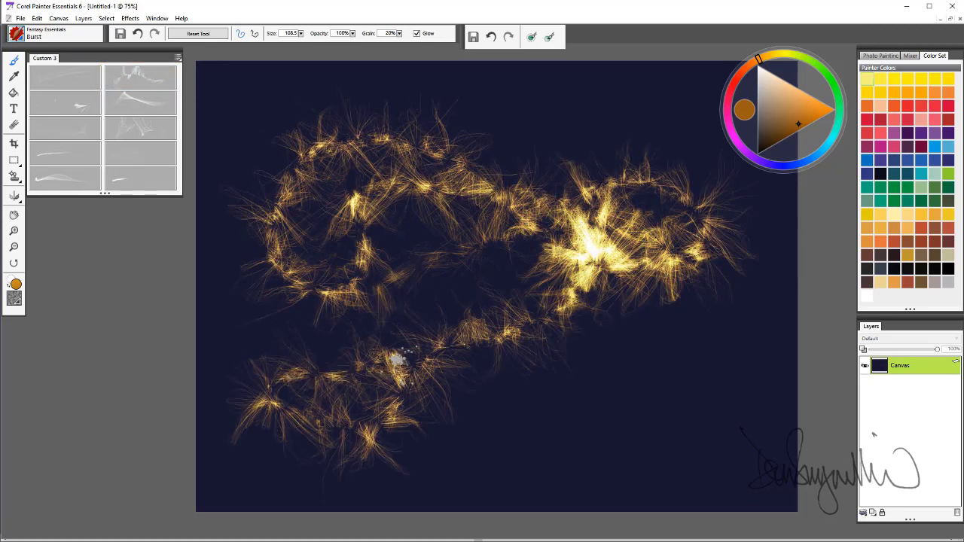
pyautogui.click(736, 82)
pyautogui.moveTo(615, 168)
pyautogui.mouseDown()
pyautogui.moveTo(369, 212)
pyautogui.moveTo(472, 157)
pyautogui.moveTo(361, 219)
pyautogui.moveTo(499, 400)
pyautogui.moveTo(558, 400)
pyautogui.mouseUp()
pyautogui.hotkey('ctrl', 'z')
pyautogui.hotkey('ctrl', 'z')
pyautogui.hotkey('ctrl', 'z')
pyautogui.hotkey('ctrl', 'z')
pyautogui.hotkey('ctrl', 'z')
pyautogui.hotkey('ctrl', 'z')
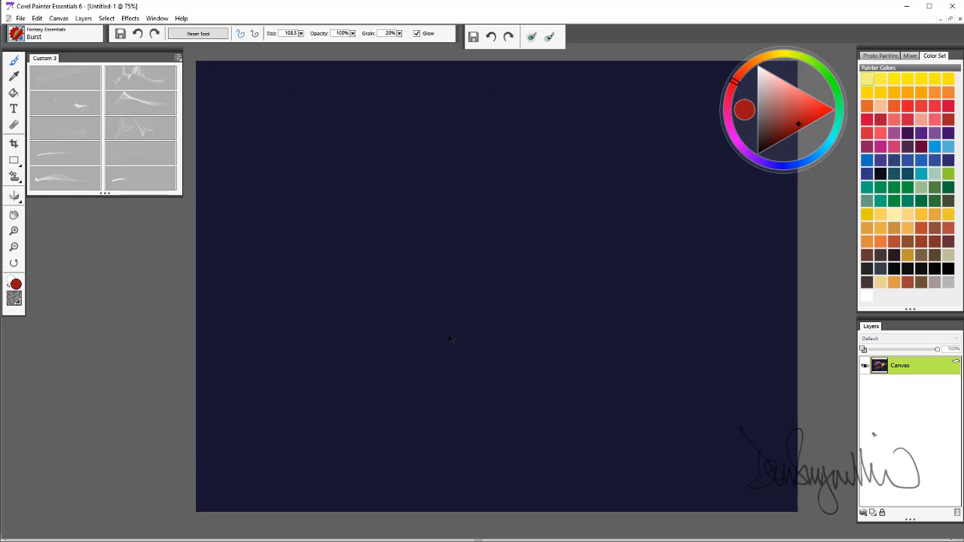
# - Test the Clash brush with yellow strokes, then clear them from the canvas
pyautogui.click(55, 106)
pyautogui.click(793, 55)
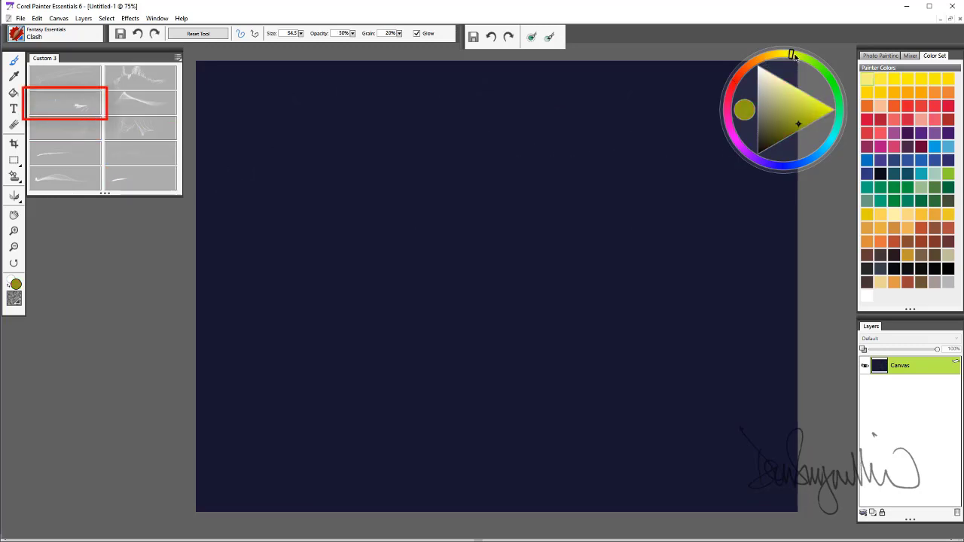
pyautogui.moveTo(621, 301)
pyautogui.mouseDown()
pyautogui.moveTo(537, 225)
pyautogui.moveTo(362, 331)
pyautogui.moveTo(693, 339)
pyautogui.moveTo(414, 181)
pyautogui.moveTo(392, 204)
pyautogui.moveTo(305, 185)
pyautogui.moveTo(387, 289)
pyautogui.mouseUp()
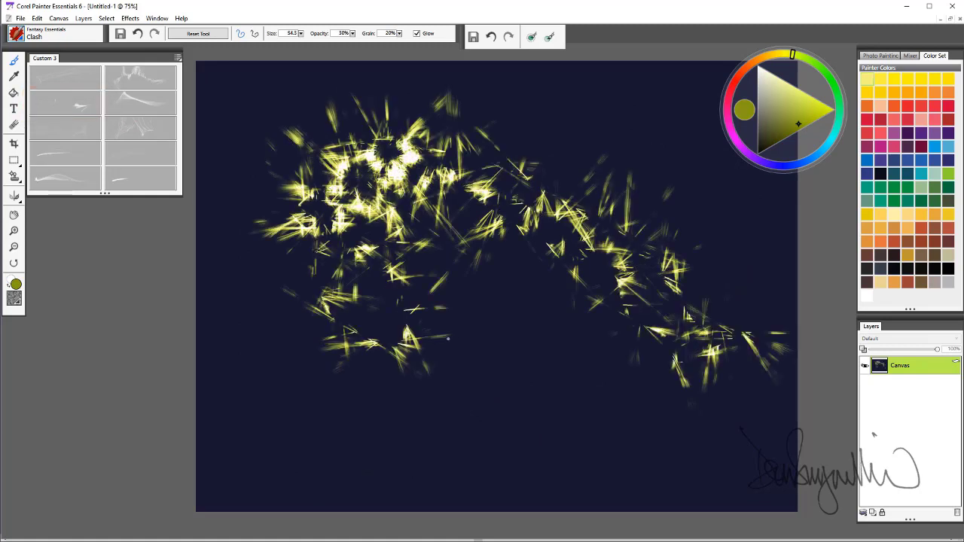
pyautogui.hotkey('ctrl', 'a')
pyautogui.press('Delete')
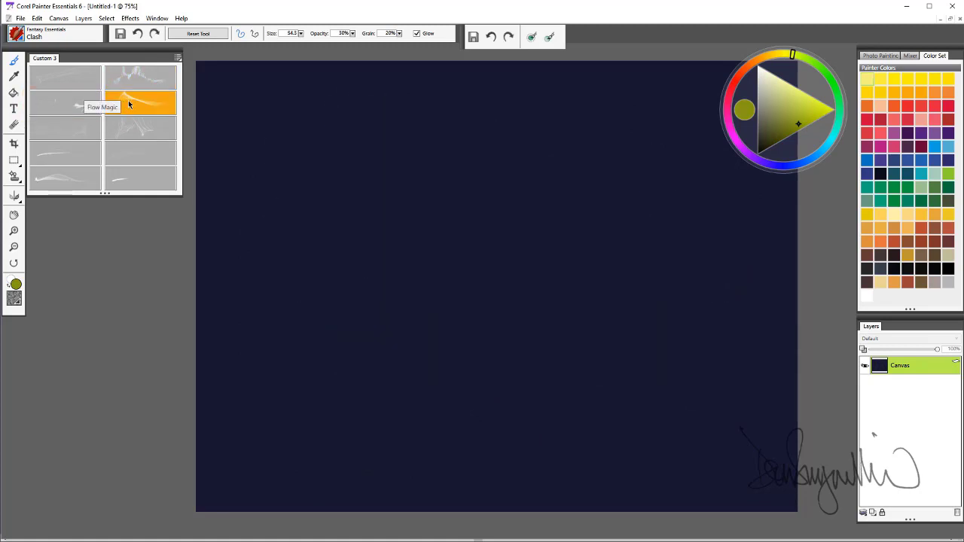
# - Paint a teal Flow Magic test ribbon and undo it
pyautogui.click(128, 103)
pyautogui.moveTo(644, 278)
pyautogui.mouseDown()
pyautogui.moveTo(525, 231)
pyautogui.moveTo(319, 190)
pyautogui.moveTo(422, 333)
pyautogui.moveTo(645, 162)
pyautogui.moveTo(701, 348)
pyautogui.moveTo(430, 258)
pyautogui.moveTo(253, 355)
pyautogui.moveTo(512, 319)
pyautogui.moveTo(763, 399)
pyautogui.moveTo(421, 344)
pyautogui.moveTo(308, 456)
pyautogui.moveTo(684, 390)
pyautogui.mouseUp()
pyautogui.hotkey('ctrl', 'z')
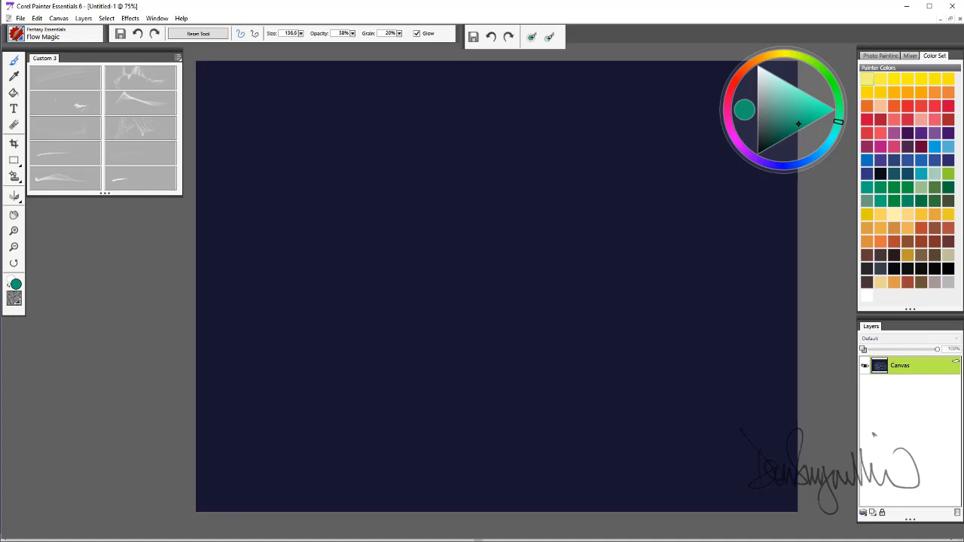
# - Paint a glowing red-orange heart with the Heartwarmer brush
pyautogui.click(65, 130)
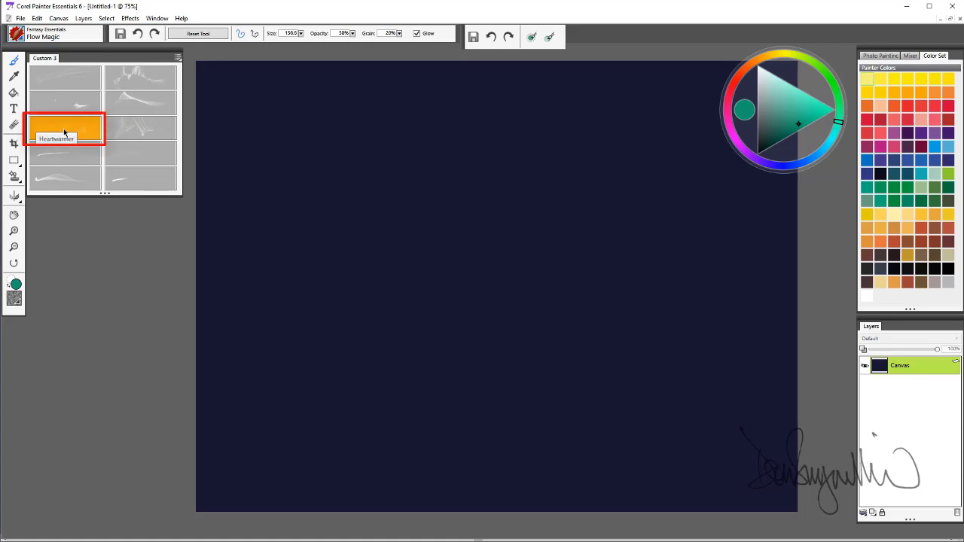
pyautogui.click(64, 132)
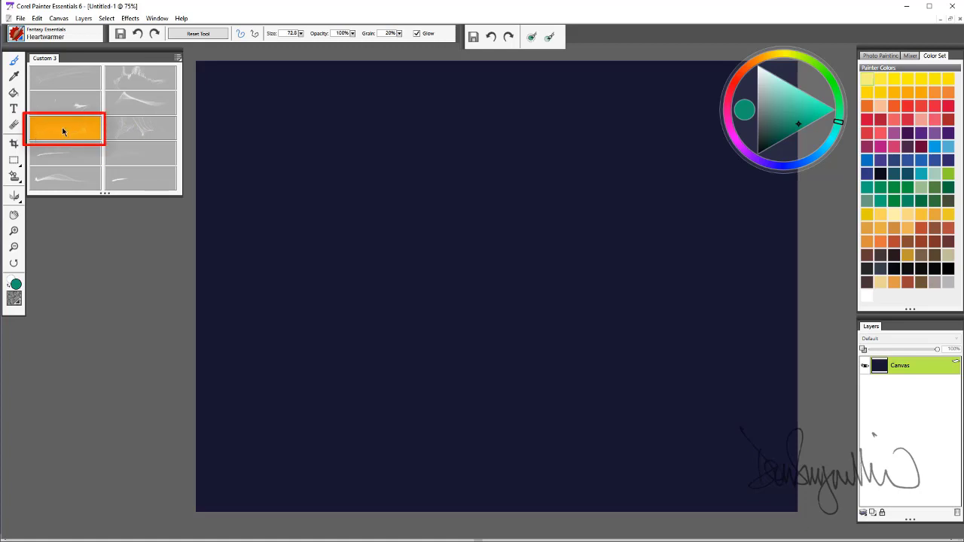
pyautogui.click(741, 78)
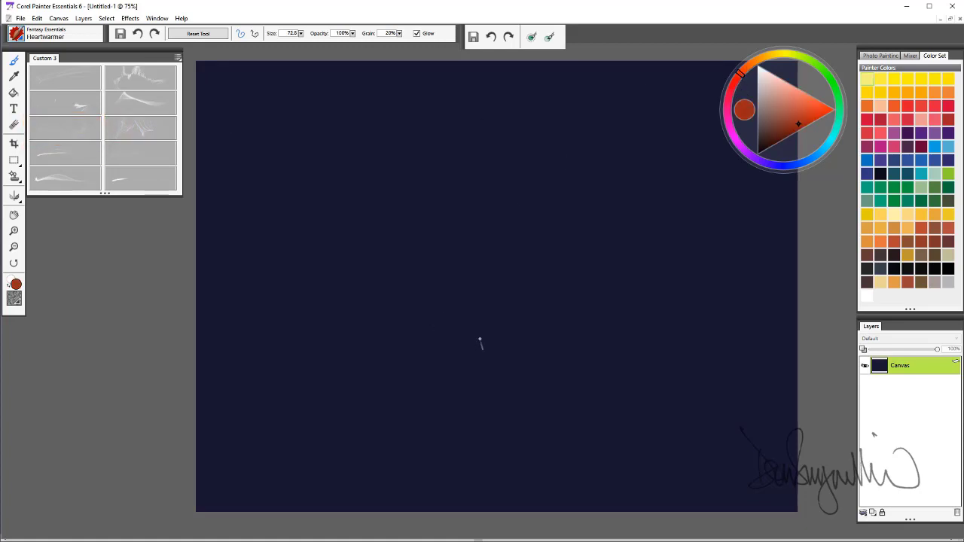
pyautogui.moveTo(480, 343)
pyautogui.mouseDown()
pyautogui.moveTo(402, 143)
pyautogui.moveTo(577, 163)
pyautogui.moveTo(448, 369)
pyautogui.moveTo(369, 207)
pyautogui.moveTo(631, 181)
pyautogui.moveTo(439, 366)
pyautogui.moveTo(348, 224)
pyautogui.moveTo(427, 206)
pyautogui.moveTo(611, 206)
pyautogui.moveTo(420, 355)
pyautogui.moveTo(440, 162)
pyautogui.moveTo(538, 151)
pyautogui.moveTo(502, 338)
pyautogui.moveTo(404, 339)
pyautogui.moveTo(383, 185)
pyautogui.moveTo(527, 172)
pyautogui.moveTo(564, 287)
pyautogui.moveTo(441, 360)
pyautogui.mouseUp()
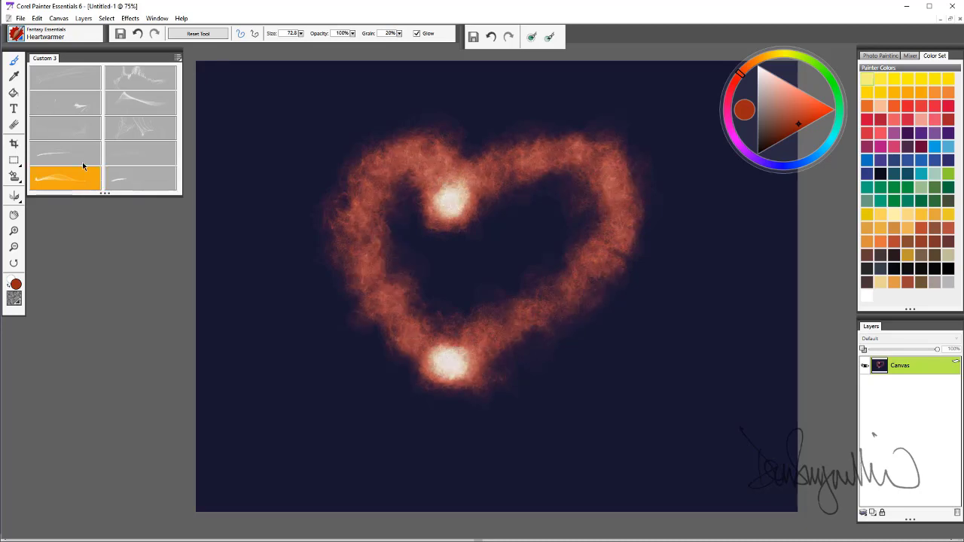
# - Undo the heart, test blue Lightning strokes, then undo the last one
pyautogui.hotkey('ctrl', 'z')
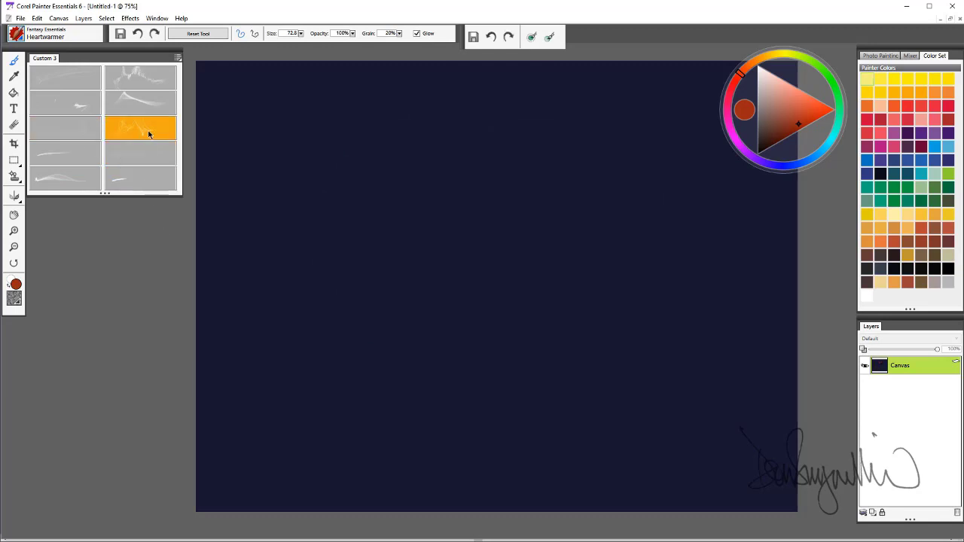
pyautogui.click(149, 134)
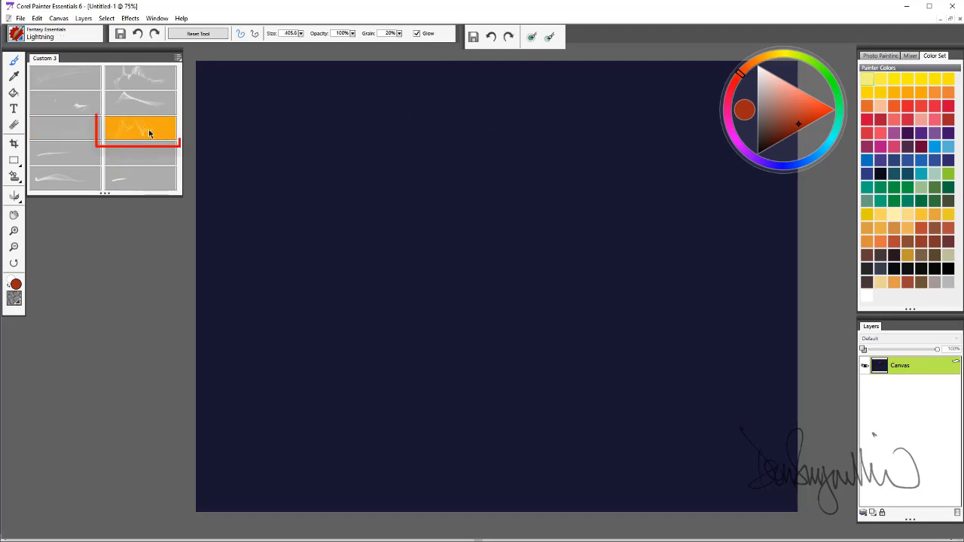
pyautogui.click(824, 150)
pyautogui.moveTo(364, 138)
pyautogui.mouseDown()
pyautogui.moveTo(543, 340)
pyautogui.moveTo(633, 226)
pyautogui.moveTo(647, 377)
pyautogui.moveTo(682, 172)
pyautogui.moveTo(219, 189)
pyautogui.moveTo(633, 376)
pyautogui.moveTo(226, 301)
pyautogui.moveTo(795, 382)
pyautogui.moveTo(302, 467)
pyautogui.mouseUp()
pyautogui.moveTo(456, 413)
pyautogui.mouseDown()
pyautogui.moveTo(587, 271)
pyautogui.moveTo(647, 344)
pyautogui.mouseUp()
pyautogui.hotkey('ctrl', 'z')
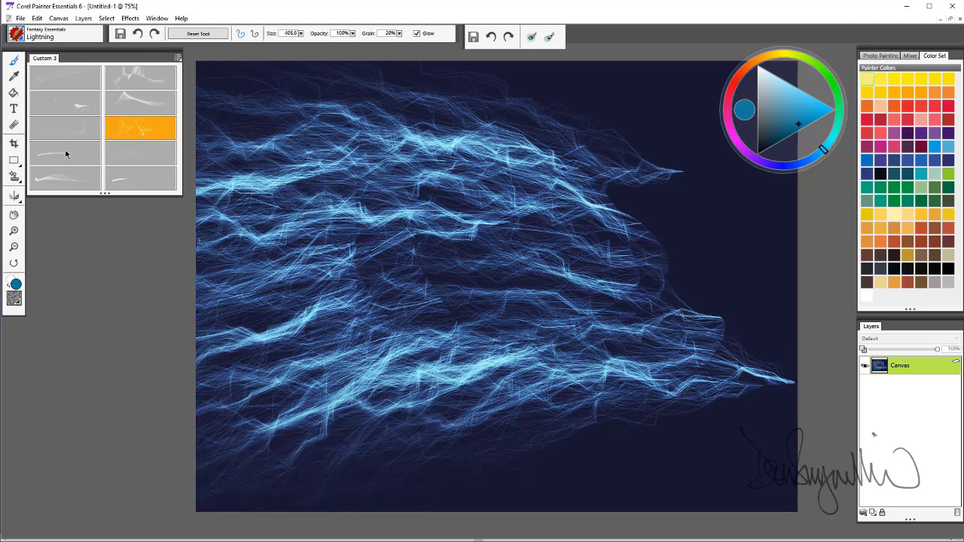
# - Paint looping purple Motion strokes, plus a thin stroke across the top
pyautogui.click(66, 153)
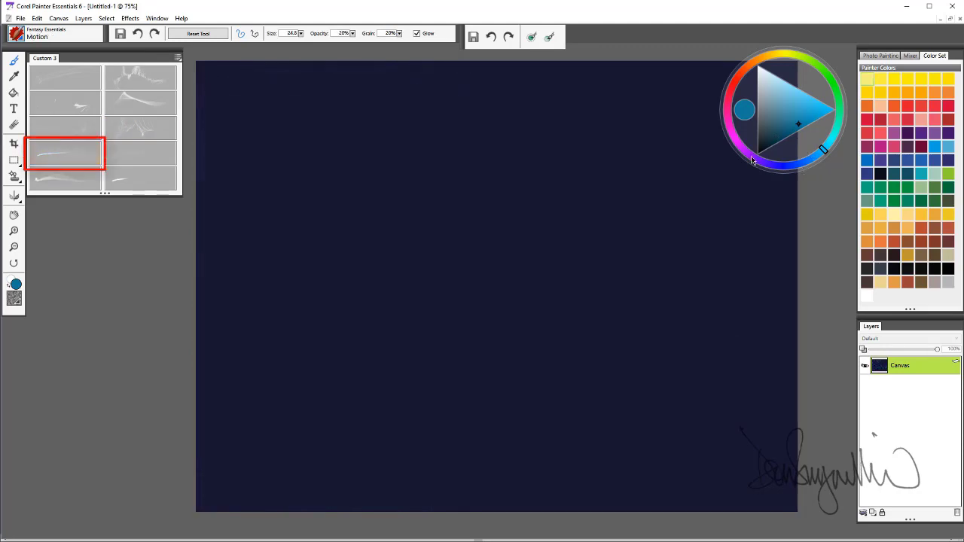
pyautogui.click(752, 160)
pyautogui.moveTo(607, 241)
pyautogui.mouseDown()
pyautogui.moveTo(323, 329)
pyautogui.moveTo(537, 204)
pyautogui.moveTo(566, 358)
pyautogui.moveTo(534, 306)
pyautogui.moveTo(276, 308)
pyautogui.moveTo(646, 259)
pyautogui.moveTo(443, 336)
pyautogui.mouseUp()
pyautogui.moveTo(570, 159)
pyautogui.mouseDown()
pyautogui.moveTo(430, 129)
pyautogui.moveTo(337, 179)
pyautogui.moveTo(333, 409)
pyautogui.moveTo(377, 273)
pyautogui.moveTo(558, 381)
pyautogui.mouseUp()
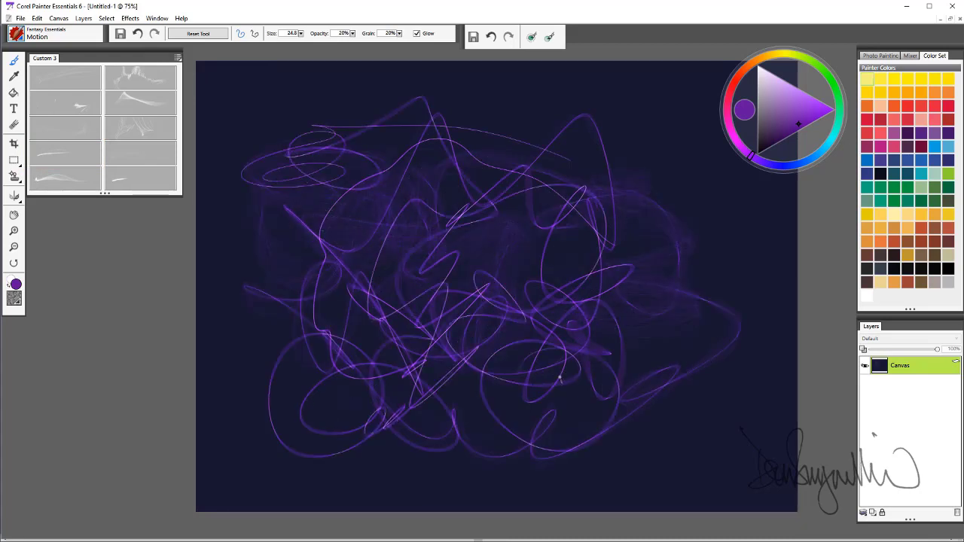
# - Undo the Motion strokes and paint a large magenta Time Warp loop
pyautogui.hotkey('ctrl', 'z')
pyautogui.hotkey('ctrl', 'z')
pyautogui.hotkey('ctrl', 'z')
pyautogui.click(143, 156)
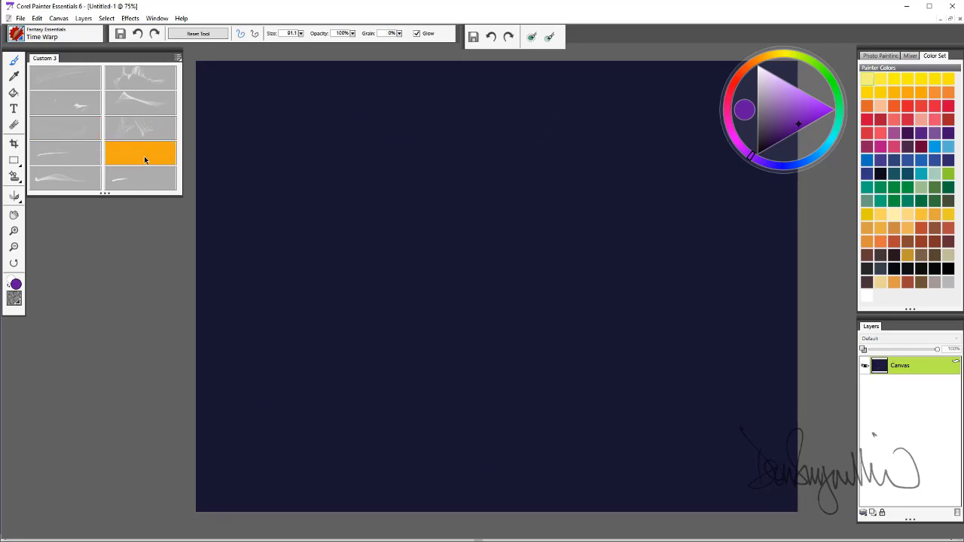
pyautogui.click(728, 113)
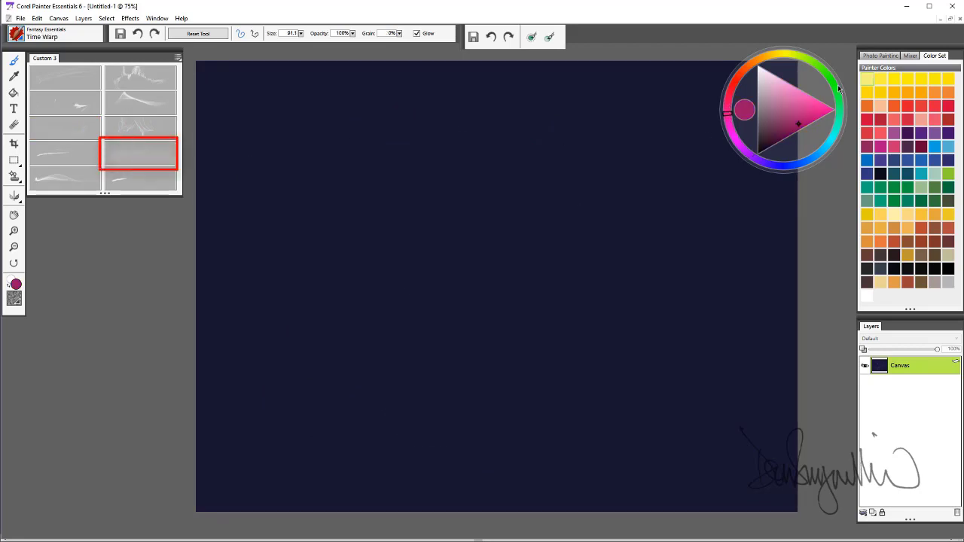
pyautogui.moveTo(597, 310)
pyautogui.mouseDown()
pyautogui.moveTo(273, 121)
pyautogui.moveTo(482, 133)
pyautogui.moveTo(467, 340)
pyautogui.moveTo(329, 317)
pyautogui.moveTo(706, 260)
pyautogui.moveTo(465, 312)
pyautogui.moveTo(381, 226)
pyautogui.moveTo(635, 369)
pyautogui.moveTo(190, 159)
pyautogui.moveTo(666, 185)
pyautogui.moveTo(208, 147)
pyautogui.mouseUp()
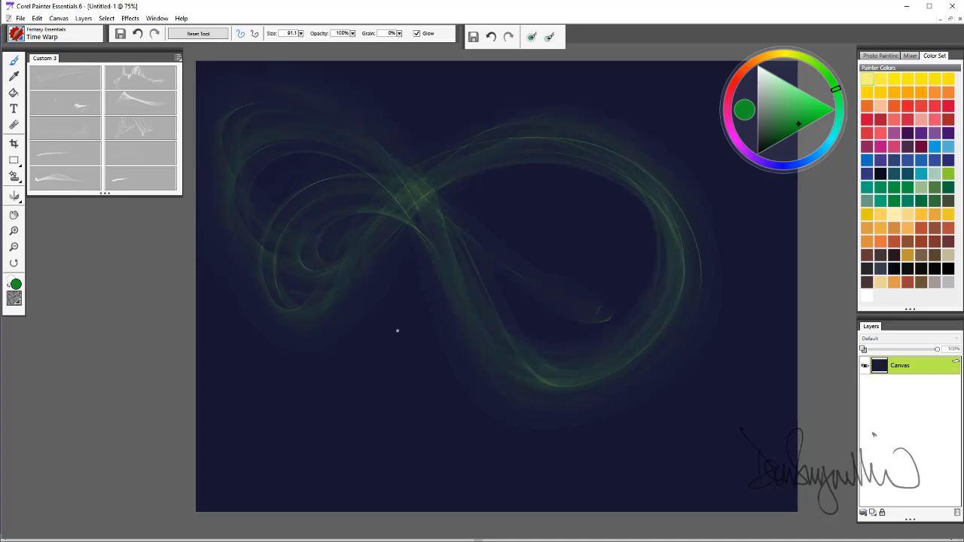
# - Test the Waft brush with green and blue strokes, then undo them
pyautogui.click(78, 180)
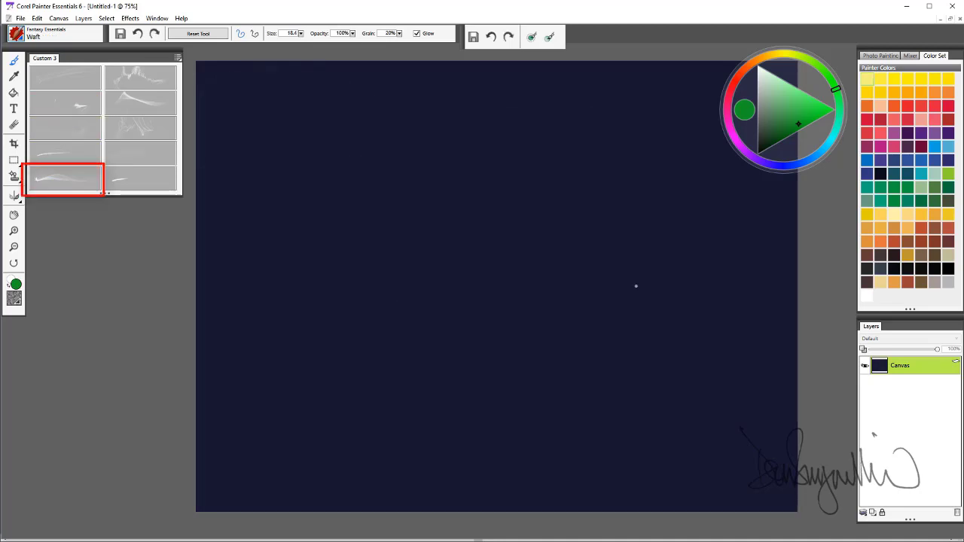
pyautogui.moveTo(619, 285)
pyautogui.mouseDown()
pyautogui.moveTo(359, 195)
pyautogui.moveTo(399, 229)
pyautogui.mouseUp()
pyautogui.moveTo(611, 373)
pyautogui.mouseDown()
pyautogui.moveTo(573, 234)
pyautogui.moveTo(338, 269)
pyautogui.moveTo(388, 344)
pyautogui.mouseUp()
pyautogui.moveTo(533, 371)
pyautogui.mouseDown()
pyautogui.moveTo(692, 323)
pyautogui.moveTo(646, 275)
pyautogui.mouseUp()
pyautogui.moveTo(548, 431)
pyautogui.mouseDown()
pyautogui.moveTo(237, 362)
pyautogui.moveTo(488, 435)
pyautogui.mouseUp()
pyautogui.hotkey('ctrl', 'z')
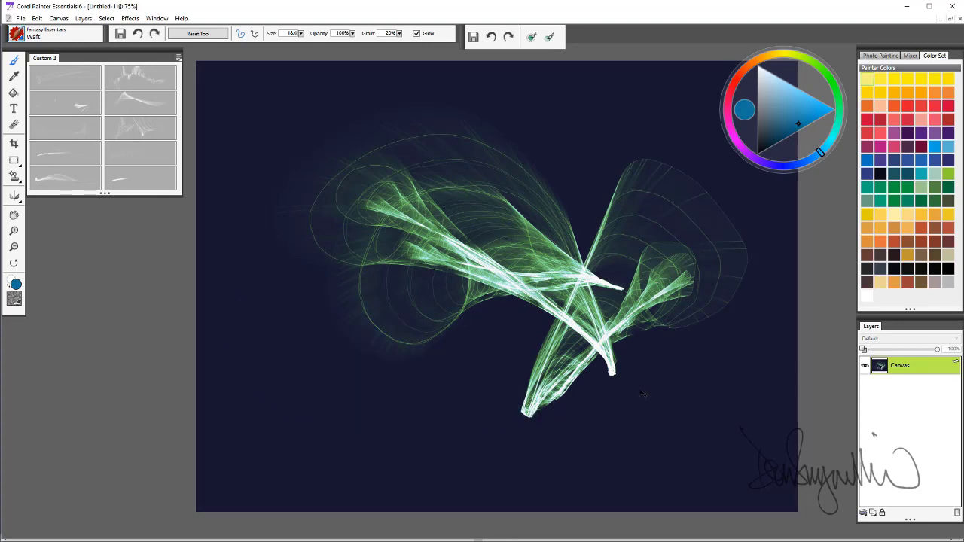
pyautogui.hotkey('ctrl', 'z')
pyautogui.hotkey('ctrl', 'z')
pyautogui.hotkey('ctrl', 'z')
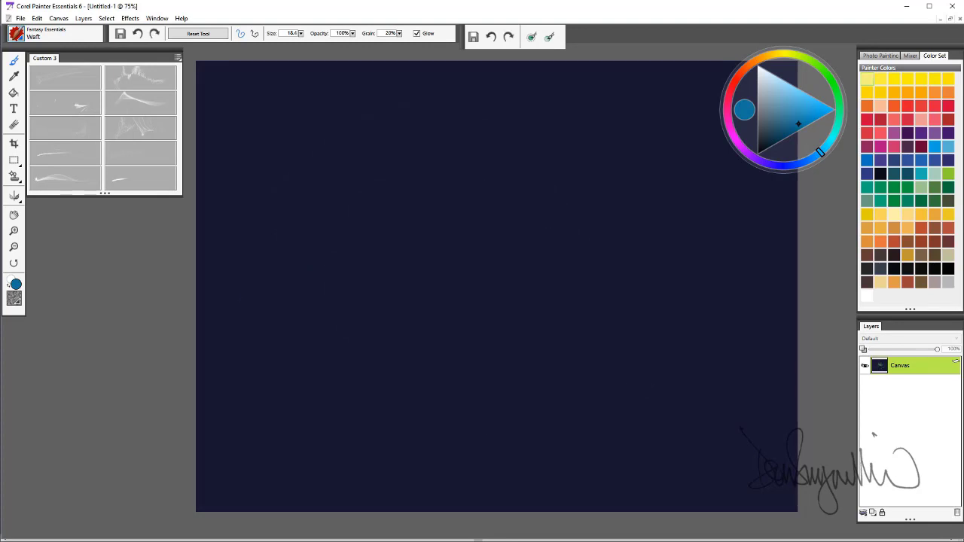
# - Paint long curving pale blue Wand loops and spirals, undoing the latest stroke
pyautogui.click(138, 179)
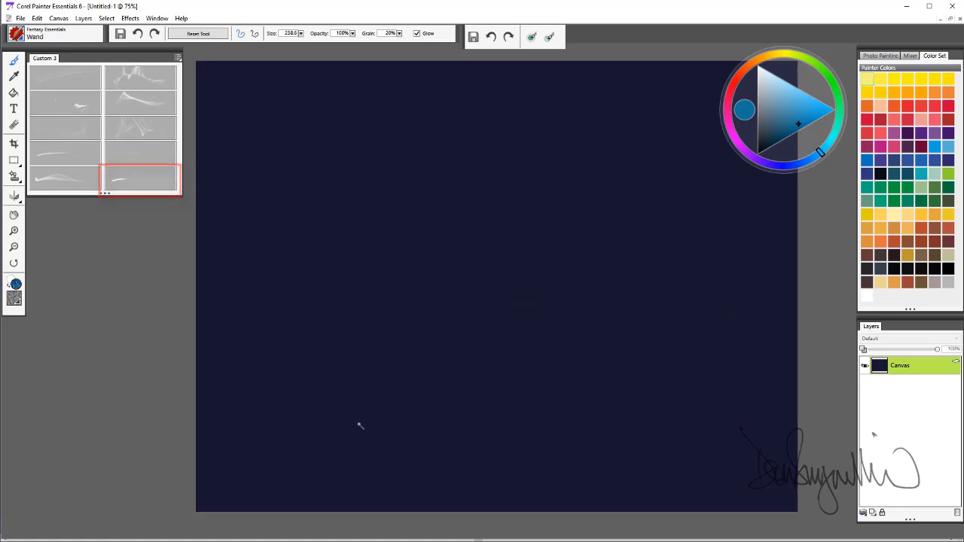
pyautogui.moveTo(361, 422)
pyautogui.mouseDown()
pyautogui.moveTo(637, 183)
pyautogui.moveTo(592, 334)
pyautogui.moveTo(299, 333)
pyautogui.moveTo(460, 332)
pyautogui.moveTo(612, 445)
pyautogui.moveTo(243, 315)
pyautogui.moveTo(445, 196)
pyautogui.moveTo(364, 182)
pyautogui.mouseUp()
pyautogui.moveTo(342, 124)
pyautogui.mouseDown()
pyautogui.moveTo(726, 226)
pyautogui.moveTo(497, 260)
pyautogui.moveTo(362, 415)
pyautogui.moveTo(750, 371)
pyautogui.moveTo(437, 241)
pyautogui.mouseUp()
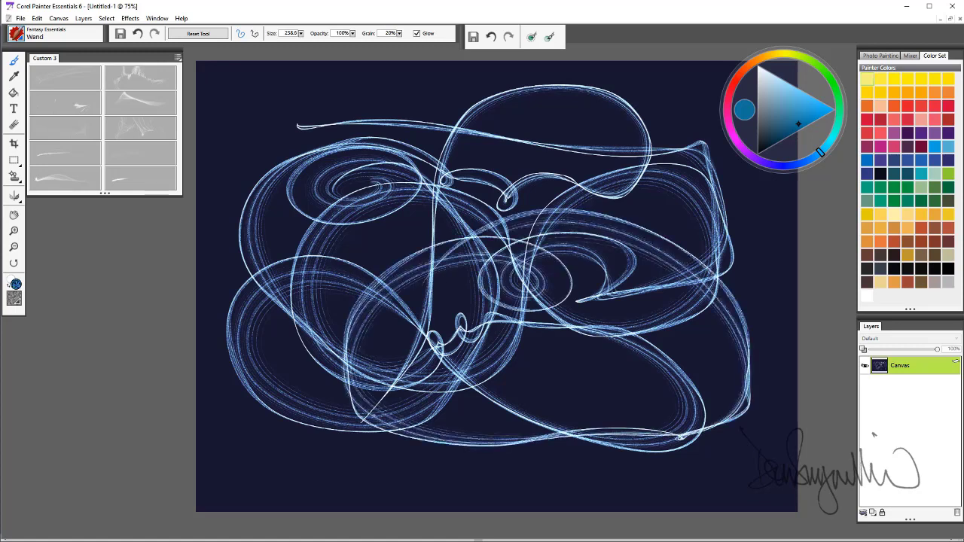
pyautogui.hotkey('ctrl', 'z')
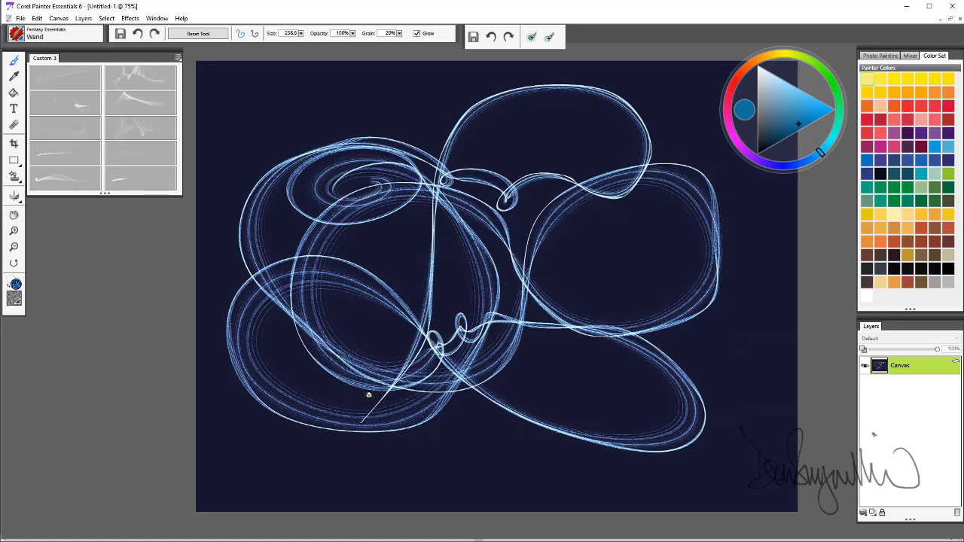
# - Undo the remaining blue Wand loops with Ctrl+Z
pyautogui.hotkey('ctrl', 'z')
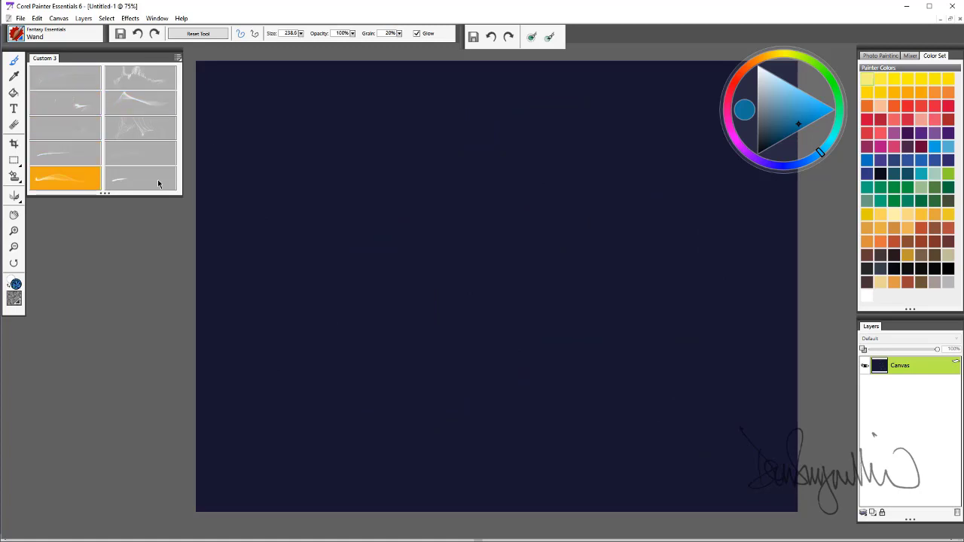